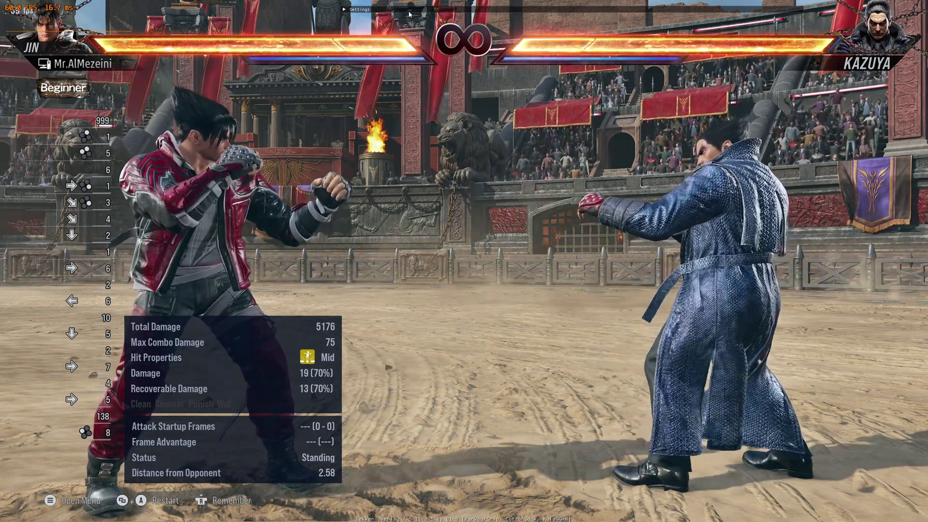
pyautogui.press('d')
pyautogui.press('a')
pyautogui.press('d')
pyautogui.press('s')
pyautogui.press('d')
pyautogui.press('d')
pyautogui.press('s')
pyautogui.press('d')
pyautogui.press('d')
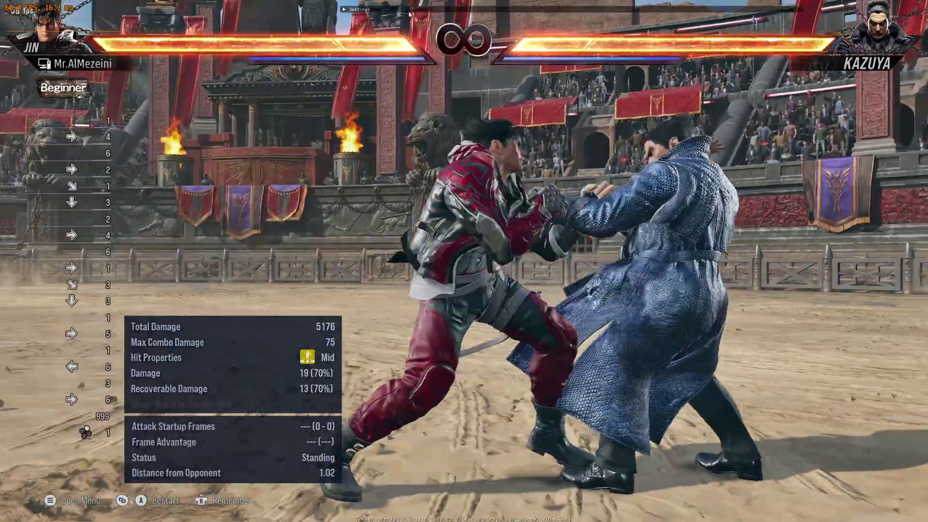
pyautogui.press('s')
pyautogui.press('d')
pyautogui.press('d')
pyautogui.press('s')
pyautogui.press('d')
pyautogui.press('d')
pyautogui.press('s')
pyautogui.press('d')
pyautogui.press('d')
pyautogui.press('s')
pyautogui.press('k')
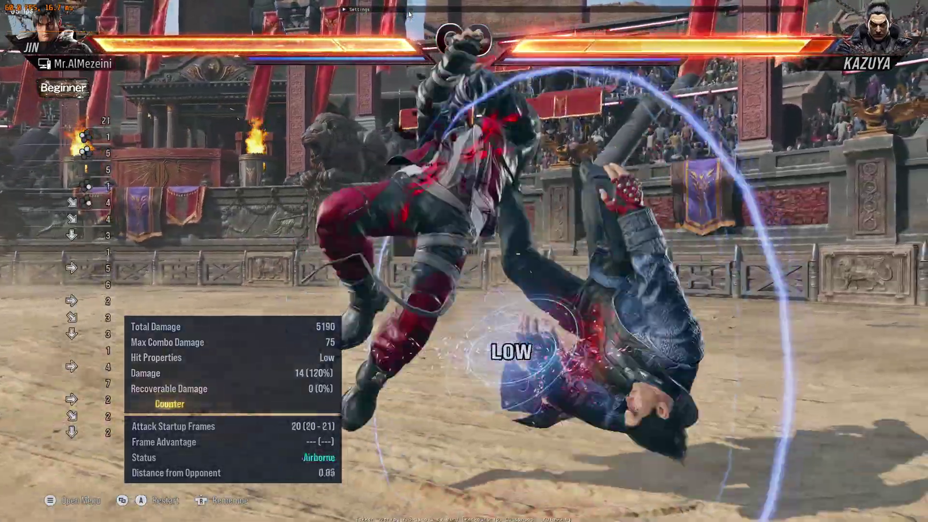
pyautogui.press('d')
pyautogui.press('d')
pyautogui.press('s')
pyautogui.press('a')
pyautogui.press('d')
pyautogui.press('k')
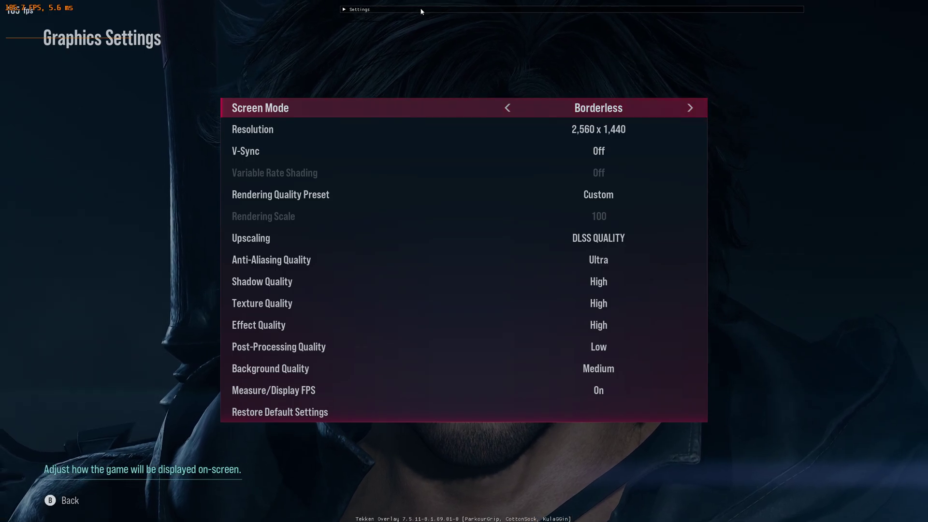
# - Review the graphics settings from Resolution through V-Sync, Variable Rate Shading, Rendering Quality Preset and Rendering Scale
pyautogui.press('Down')
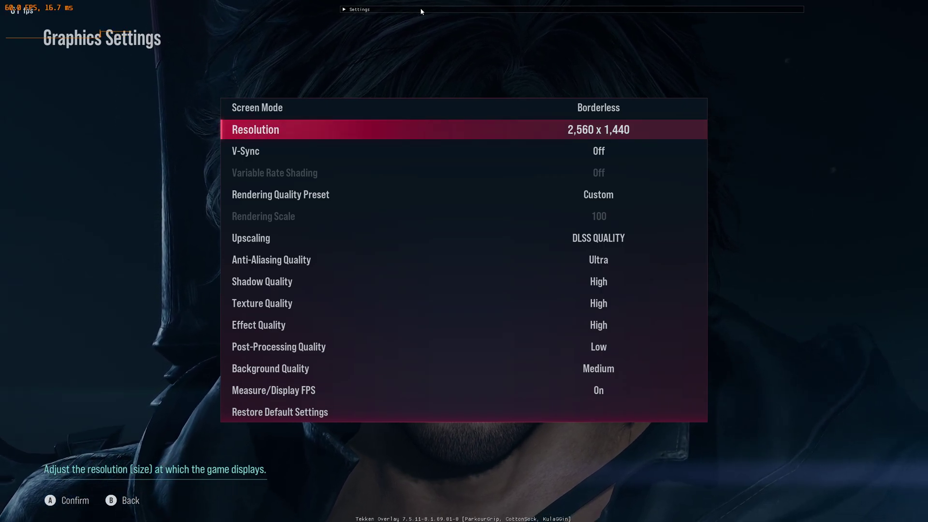
pyautogui.press('Down')
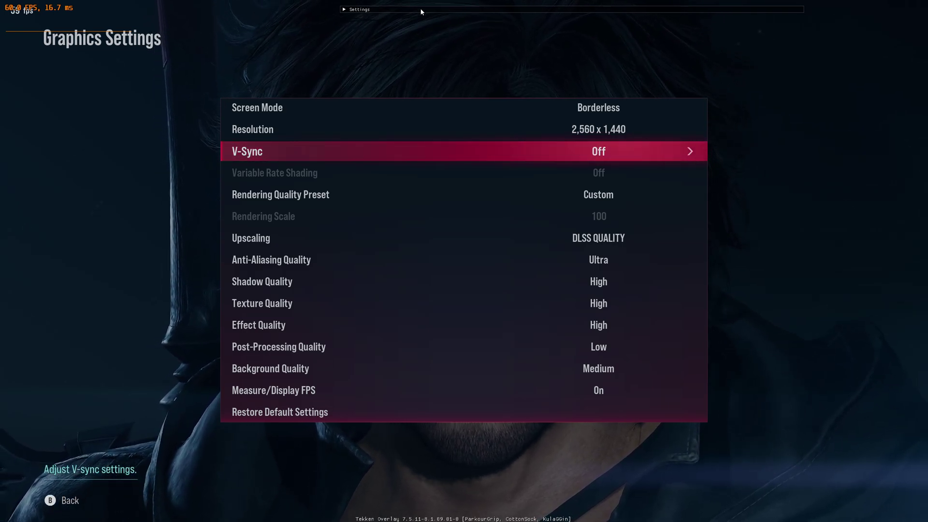
pyautogui.press('Down')
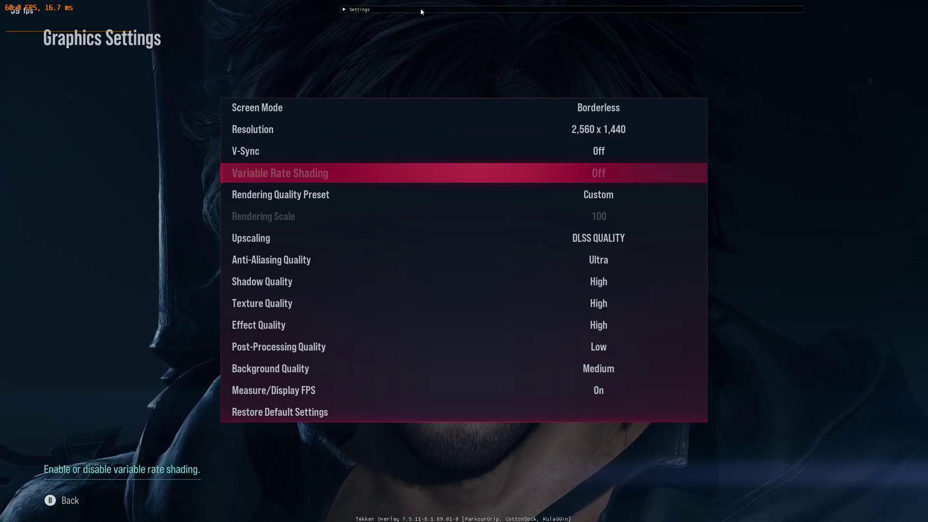
pyautogui.press('Down')
pyautogui.press('Down')
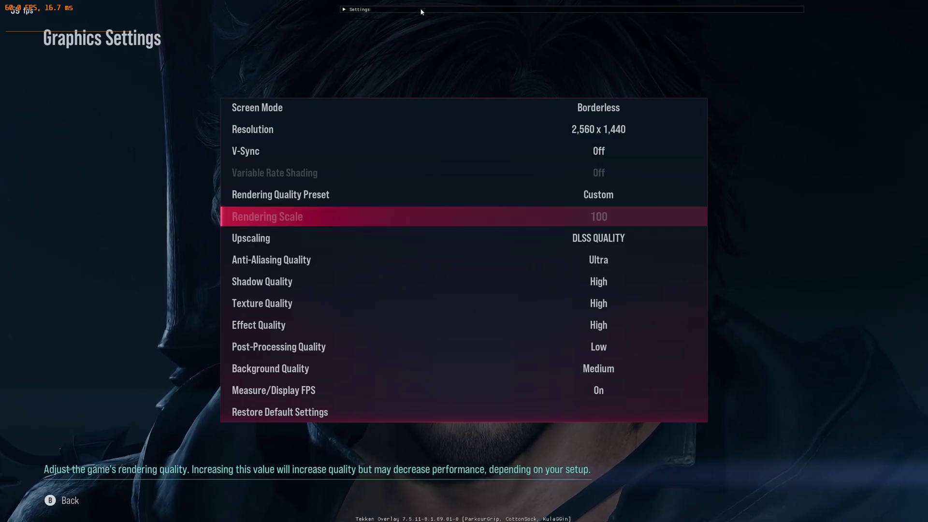
pyautogui.press('Up')
pyautogui.press('Down')
pyautogui.press('Down')
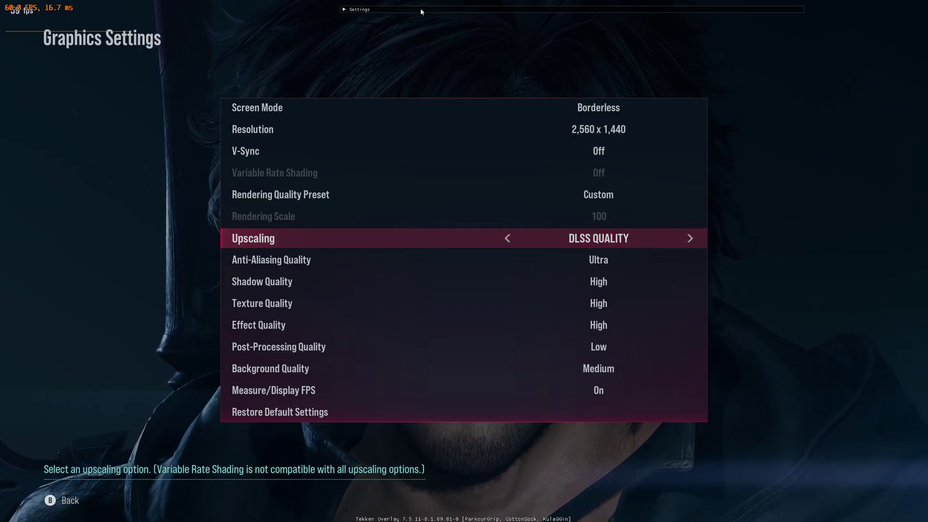
# - Try AMD FSR 2 QUALITY as the upscaling option, then return it to DLSS QUALITY
pyautogui.press('Left')
pyautogui.press('Left')
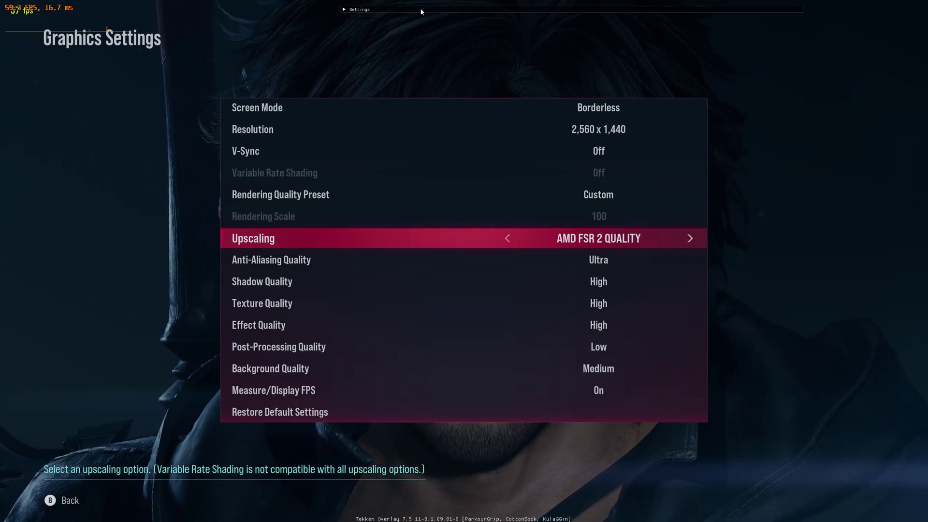
pyautogui.press('Right')
pyautogui.press('Right')
pyautogui.press('Right')
pyautogui.press('Right')
pyautogui.press('Right')
# - Try a lower Anti-Aliasing Quality such as High, then restore it to Ultra
pyautogui.press('Down')
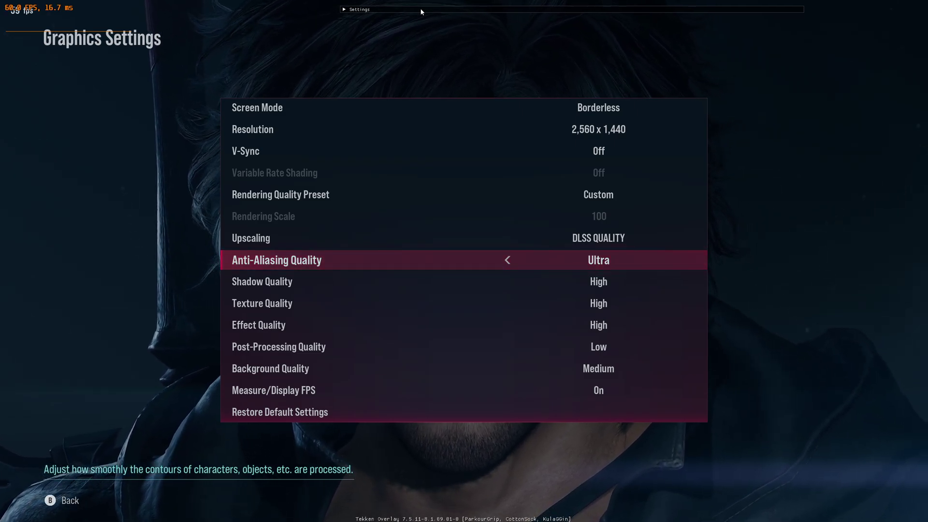
pyautogui.press('Left')
pyautogui.press('Left')
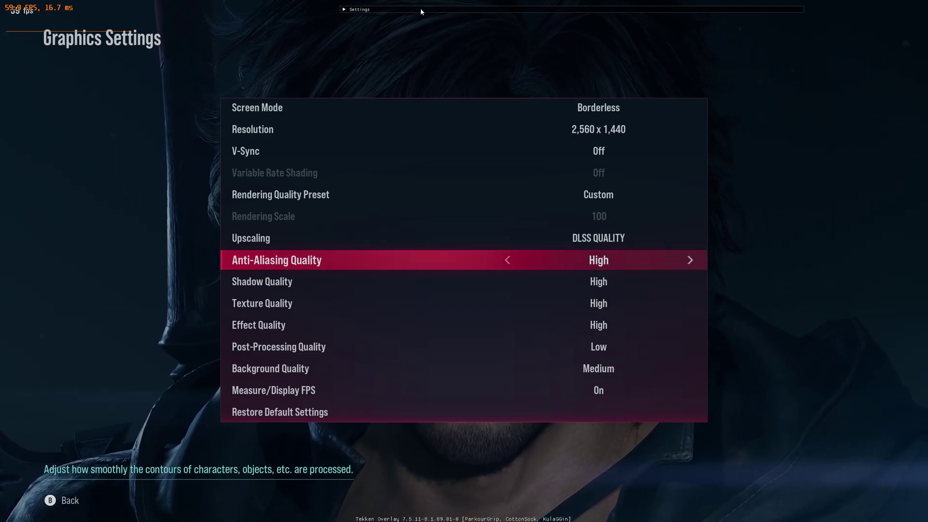
pyautogui.press('Right')
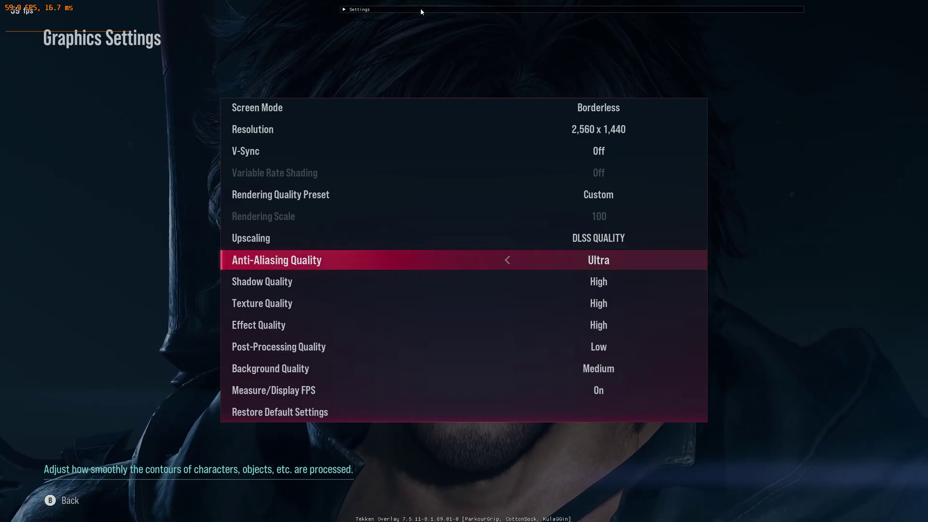
# - Review the Shadow Quality, Texture Quality and Effect Quality settings one by one
pyautogui.press('Down')
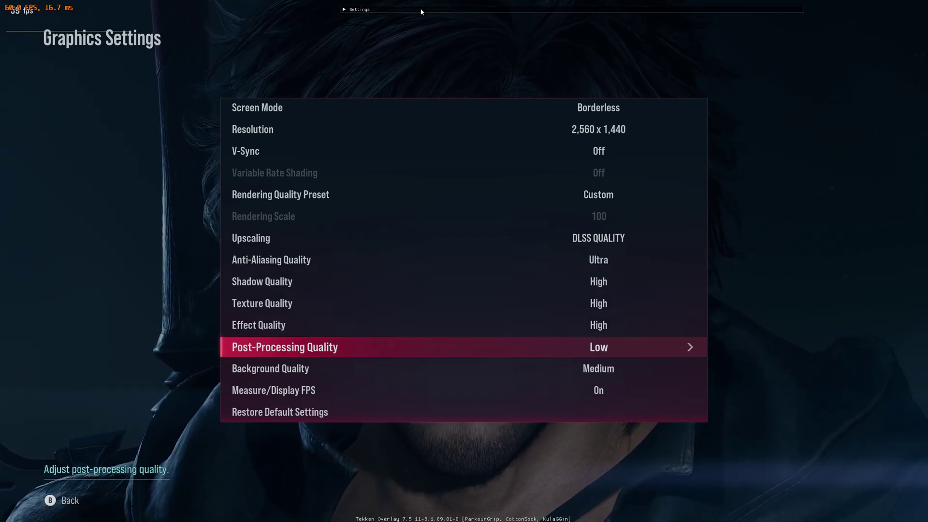
pyautogui.press('Up')
pyautogui.press('Up')
pyautogui.press('Up')
pyautogui.press('Down')
pyautogui.press('Down')
pyautogui.press('Up')
pyautogui.press('Up')
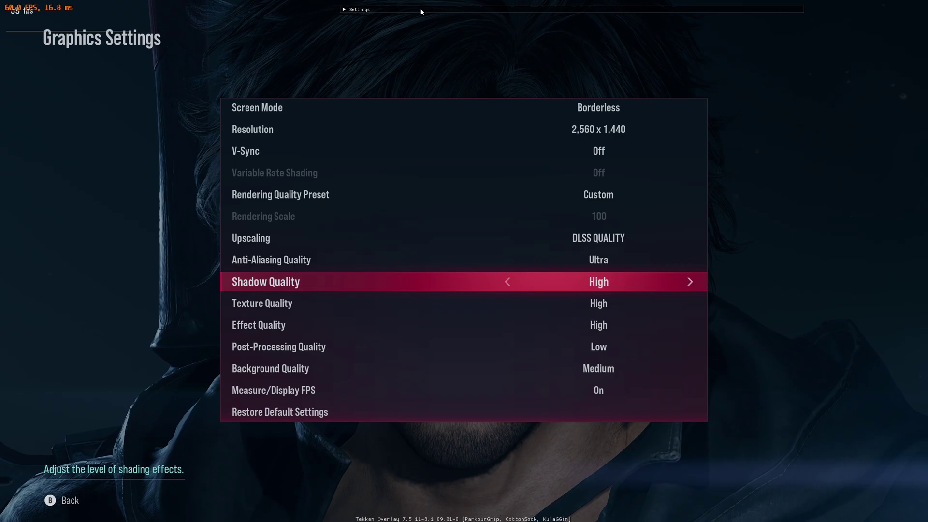
pyautogui.press('Down')
pyautogui.press('Up')
pyautogui.press('Left')
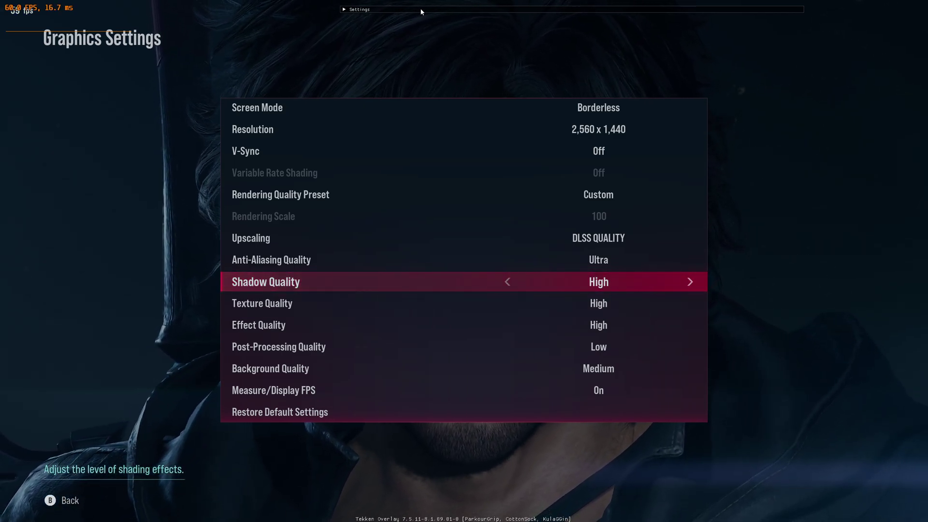
pyautogui.press('Down')
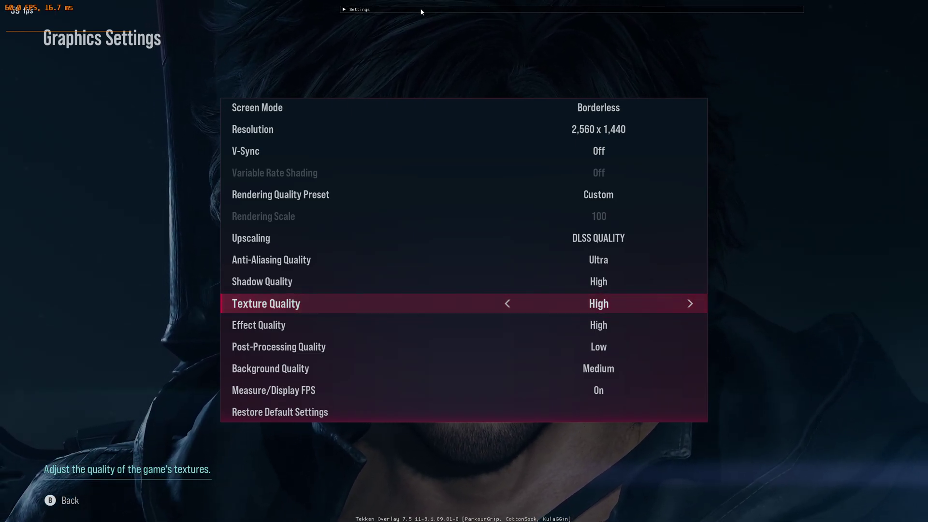
pyautogui.press('Down')
pyautogui.press('Up')
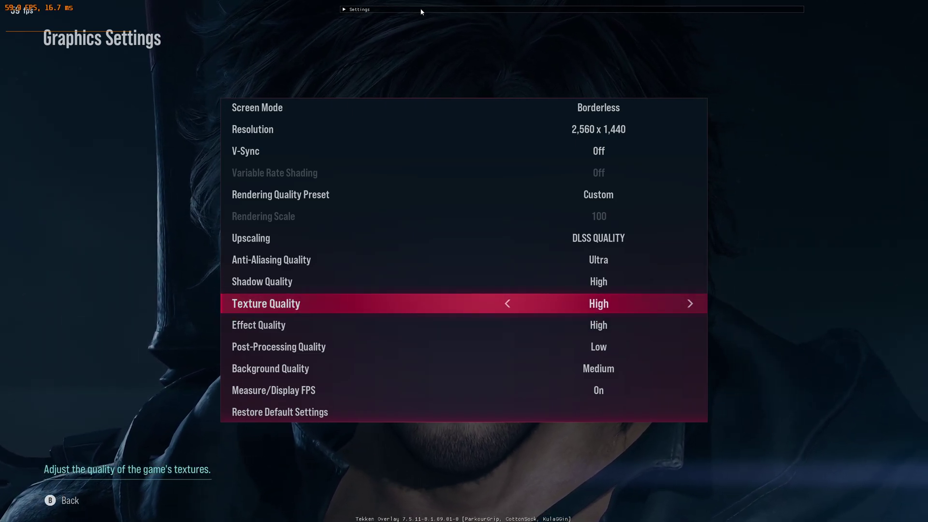
pyautogui.press('Up')
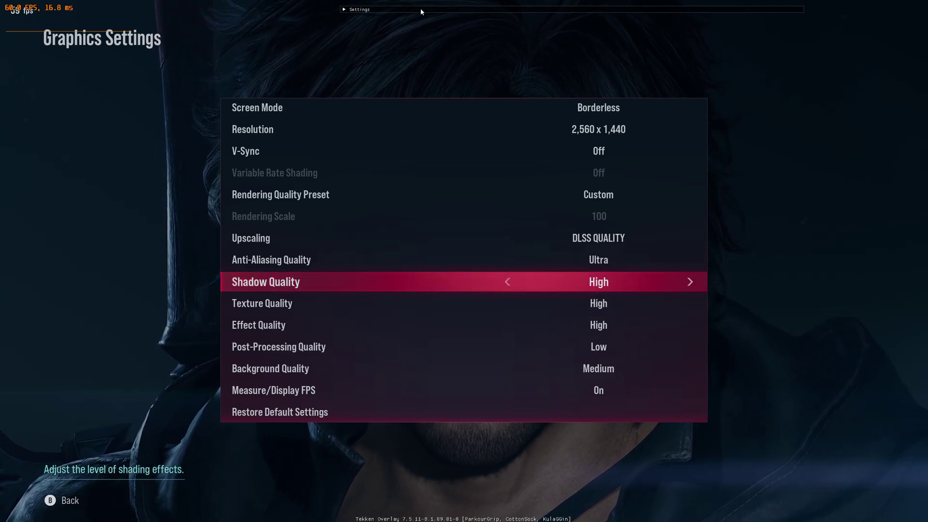
pyautogui.press('Down')
pyautogui.press('Down')
pyautogui.press('Down')
pyautogui.press('Up')
pyautogui.press('Up')
pyautogui.press('Down')
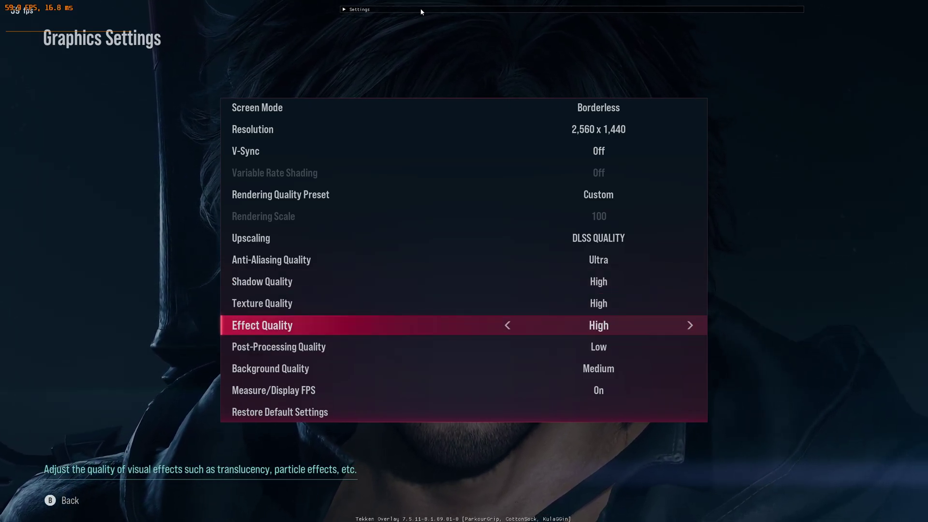
pyautogui.press('Up')
pyautogui.press('Up')
pyautogui.press('Up')
pyautogui.press('Down')
pyautogui.press('Down')
pyautogui.press('Down')
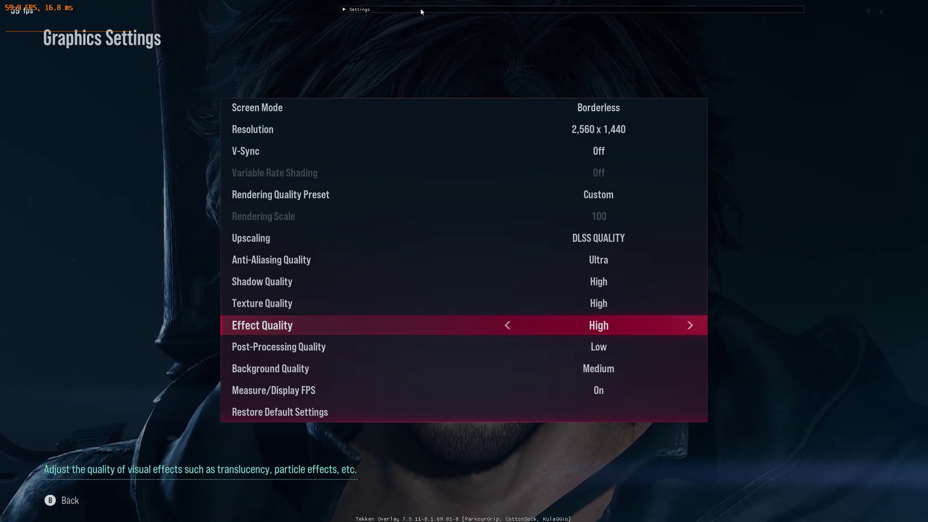
# - Review the Post-Processing Quality and Background Quality settings, then look over the Upscaling and quality entries above them
pyautogui.press('Down')
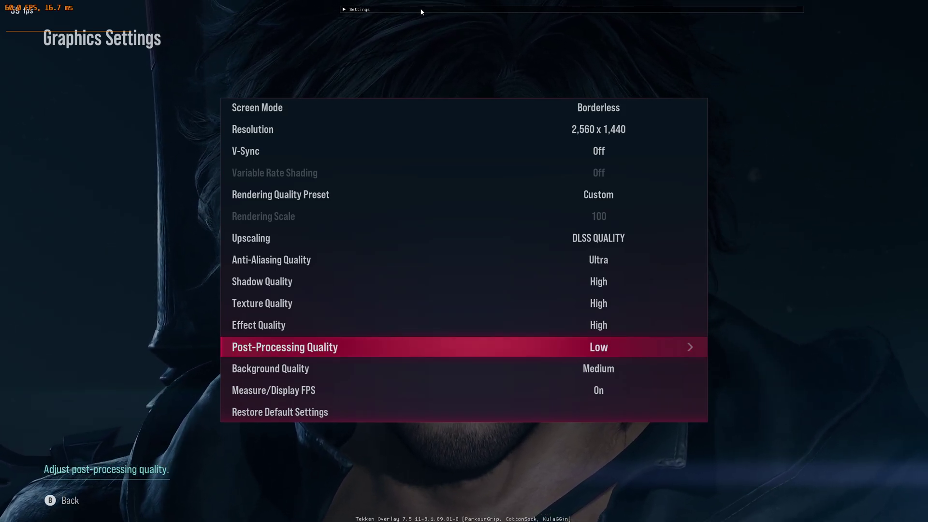
pyautogui.press('Down')
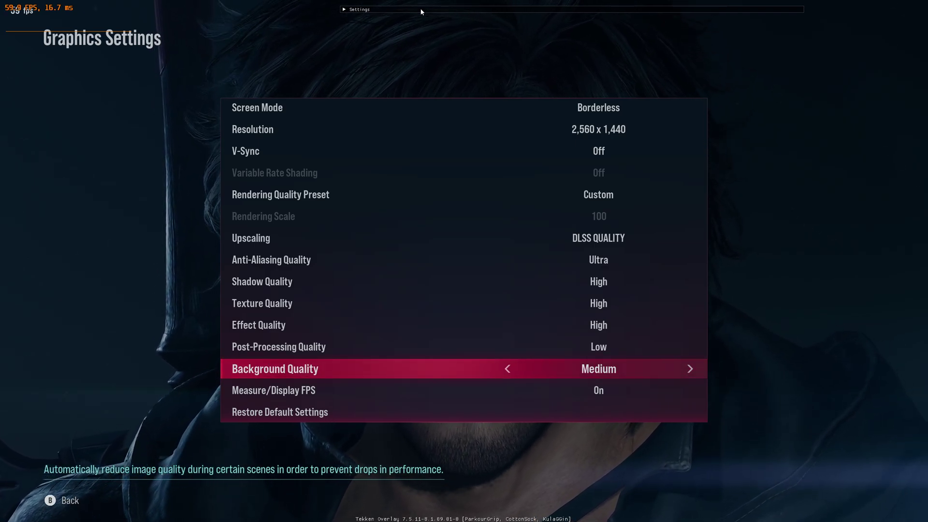
pyautogui.press('Up')
pyautogui.press('Up')
pyautogui.press('Up')
pyautogui.press('Up')
pyautogui.press('Up')
pyautogui.press('Up')
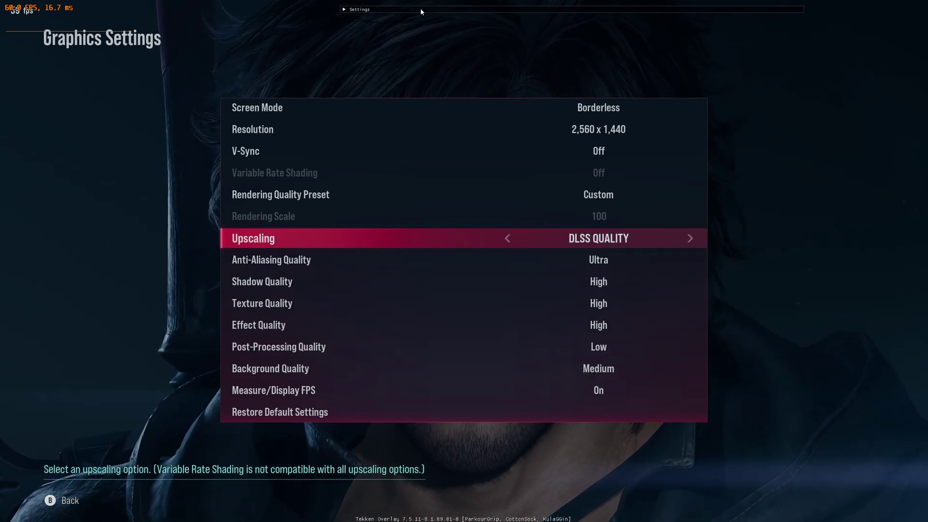
pyautogui.press('Down')
pyautogui.press('Down')
pyautogui.press('Down')
pyautogui.press('Down')
pyautogui.press('Down')
pyautogui.press('Down')
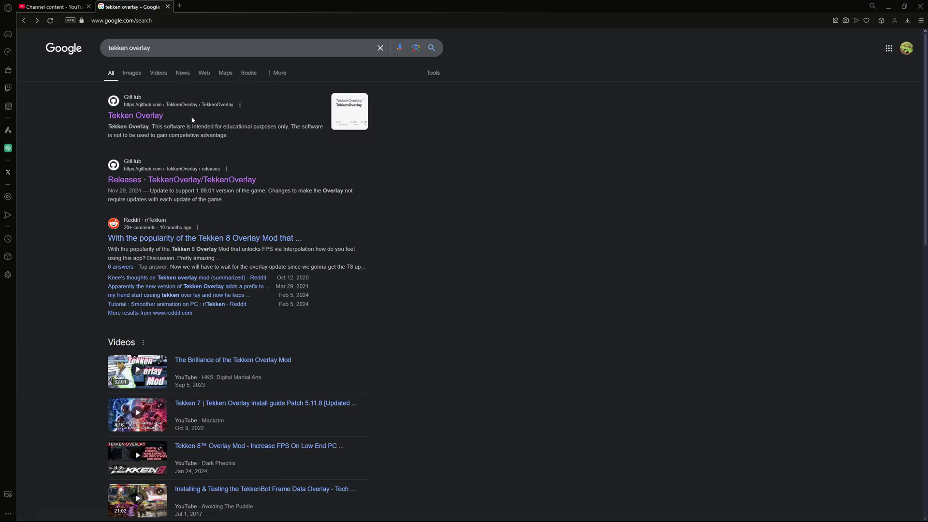
# - Open the Tekken Overlay GitHub repository from the web search results and skim its README
pyautogui.moveTo(170, 48); pyautogui.dragTo(105, 65)
pyautogui.click(136, 115)
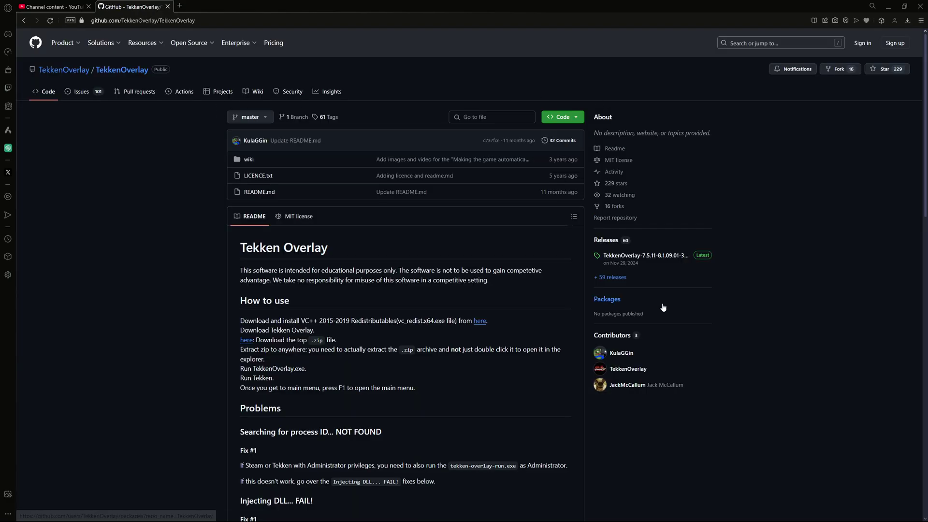
pyautogui.scroll(-1, 380, 227)
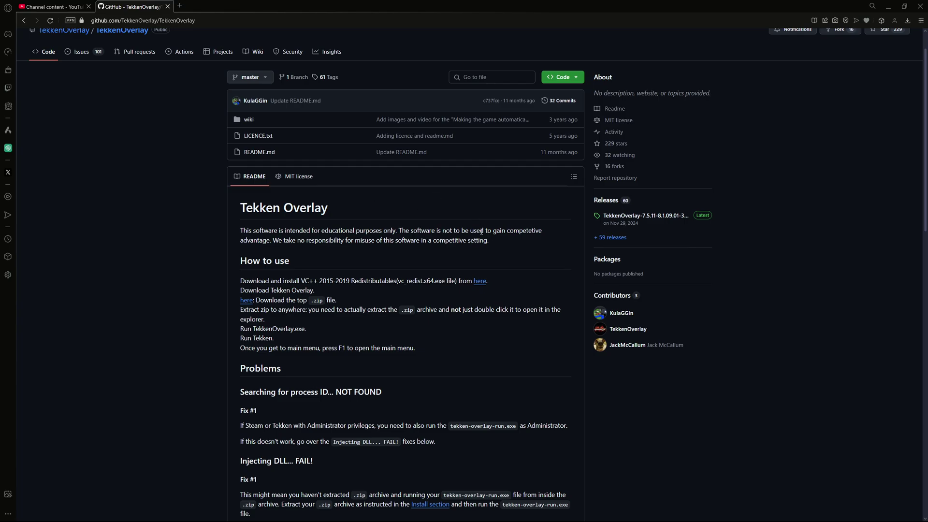
pyautogui.scroll(1, 482, 231)
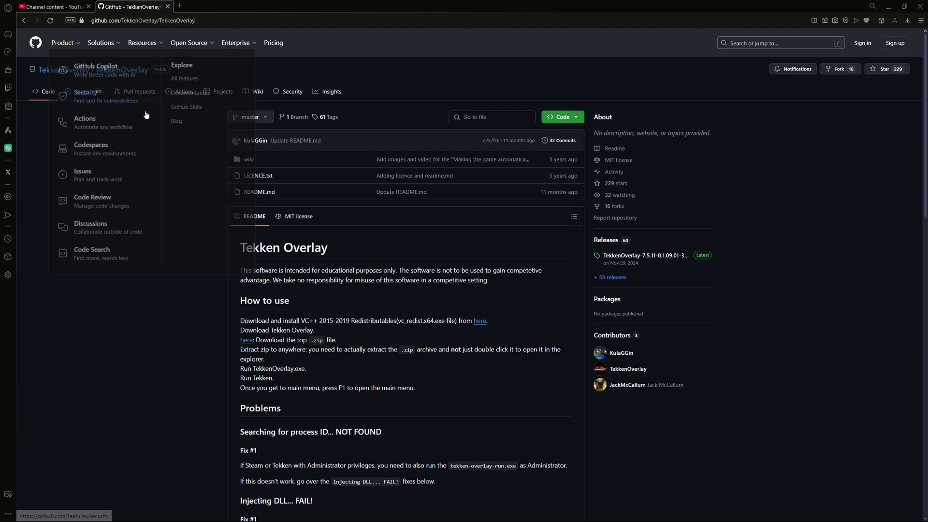
# - Read the VC++ 2015-2019 Redistributables instruction in the README and open the repository's Releases page
pyautogui.moveTo(240, 320); pyautogui.dragTo(381, 322)
pyautogui.click(287, 316)
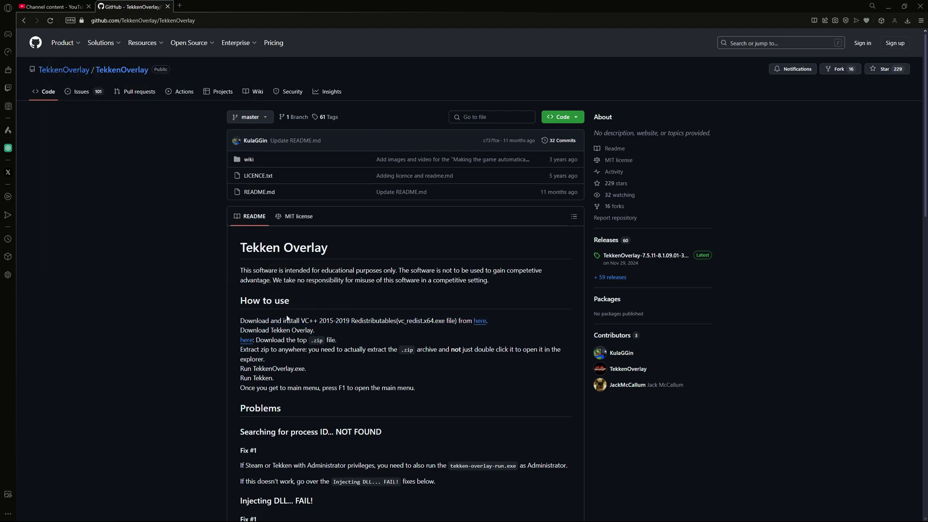
pyautogui.click(324, 320)
pyautogui.click(606, 240)
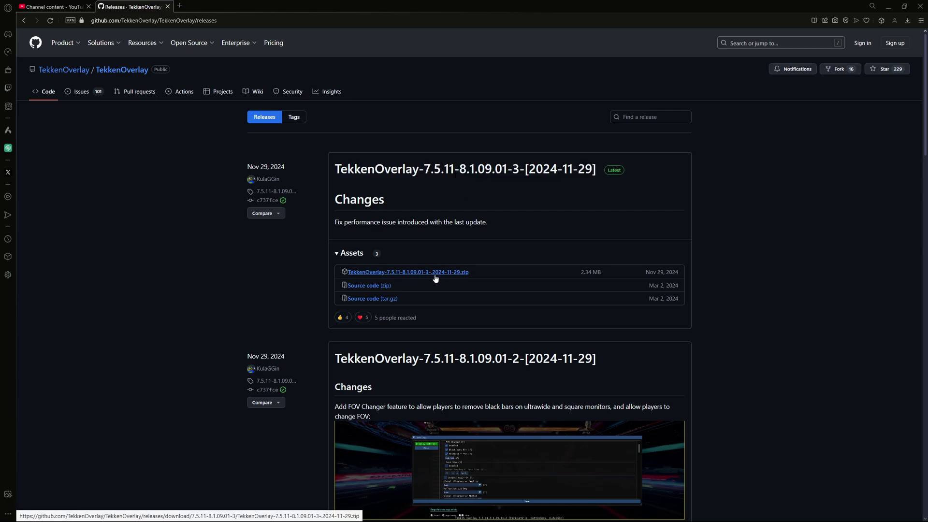
# - Switch to Tekken 8 and expand the Tekken Overlay Settings window, placing it clear of Jin
pyautogui.hotkey('alt', 'Tab')
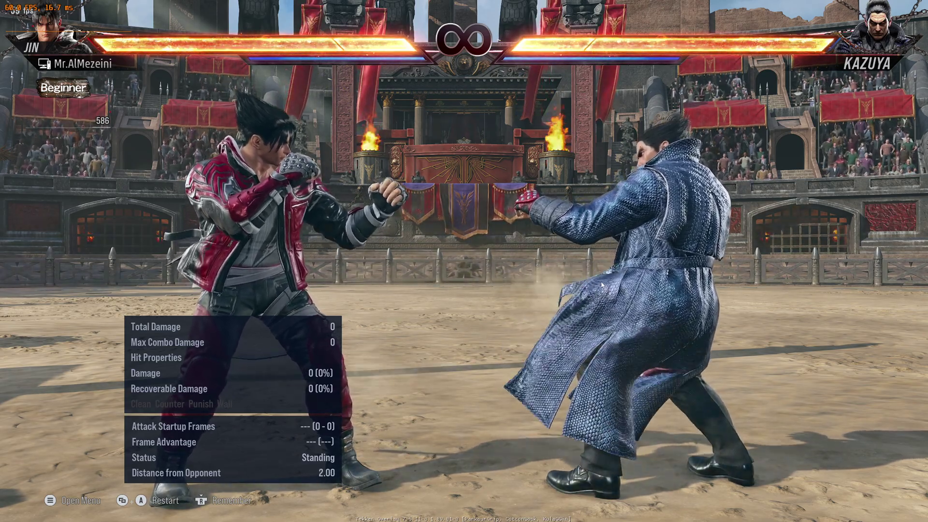
pyautogui.moveTo(527, 168)
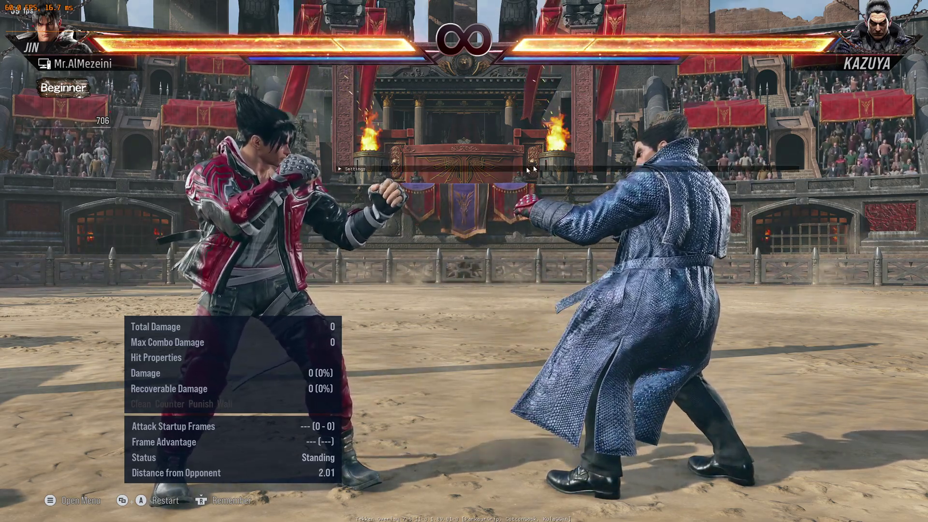
pyautogui.moveTo(357, 169); pyautogui.dragTo(300, 172)
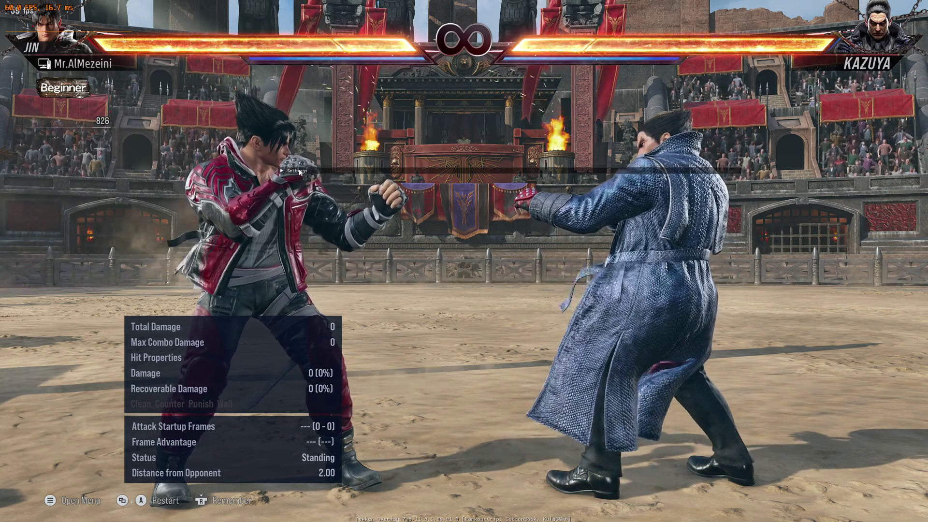
pyautogui.click(282, 171)
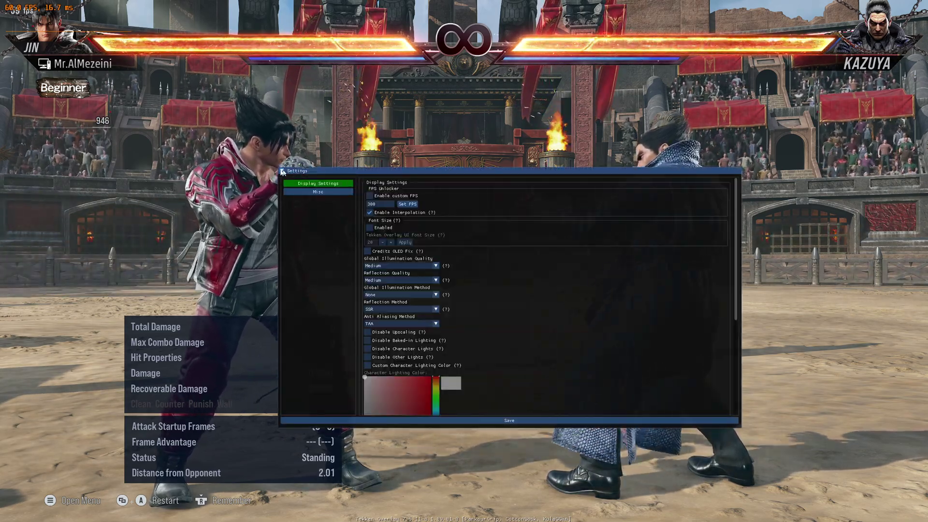
pyautogui.click(283, 171)
pyautogui.click(282, 171)
pyautogui.moveTo(339, 172); pyautogui.dragTo(419, 101)
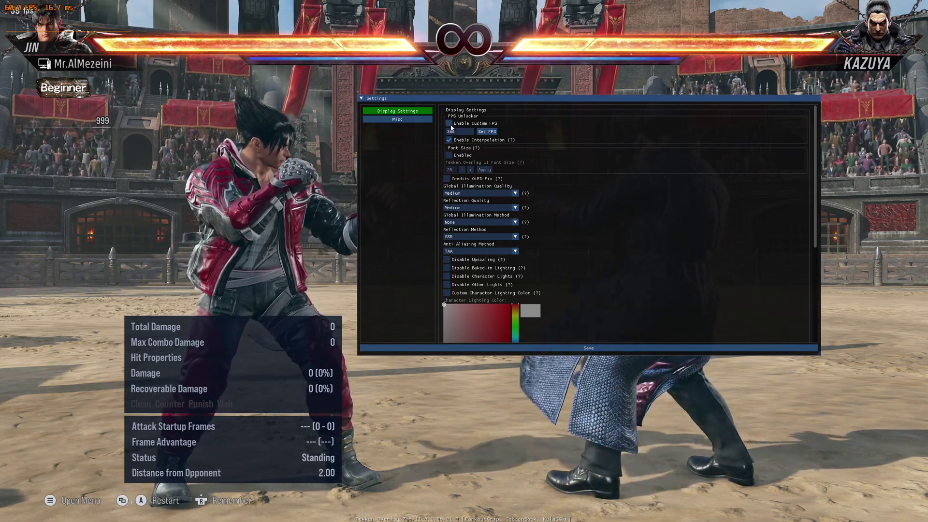
# - Enable the custom FPS option in the FPS Unlocker and apply the 300 FPS value
pyautogui.click(450, 125)
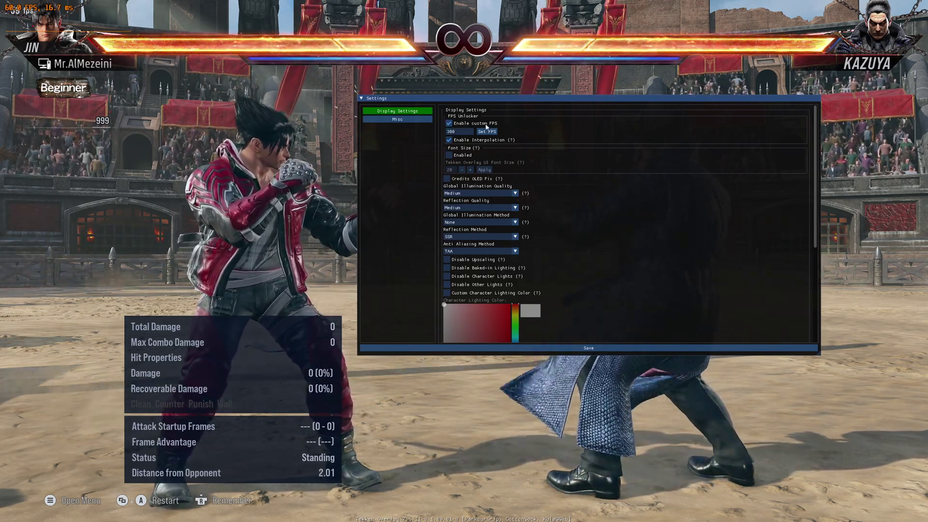
pyautogui.click(455, 132)
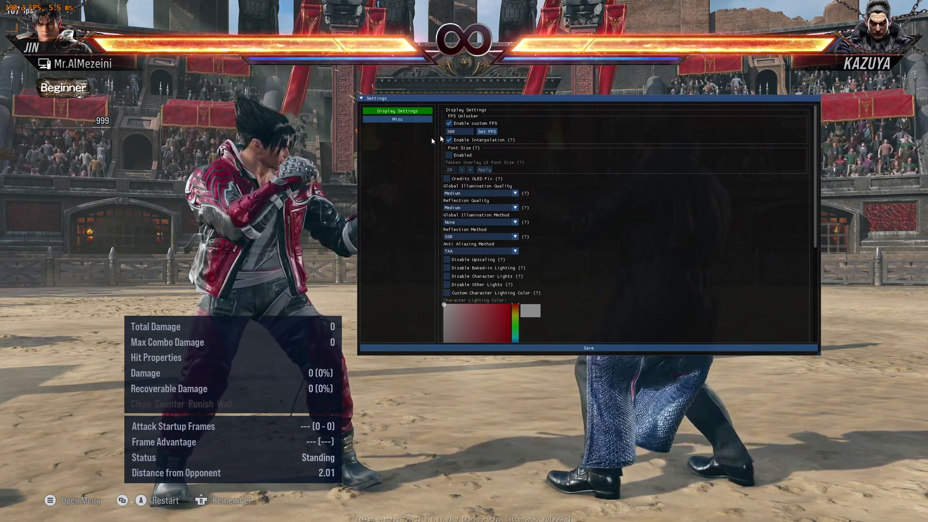
# - Reposition the overlay's Settings window and look through the Display Settings down to Performance Tweaks and Custom Config
pyautogui.moveTo(545, 106); pyautogui.dragTo(478, 190)
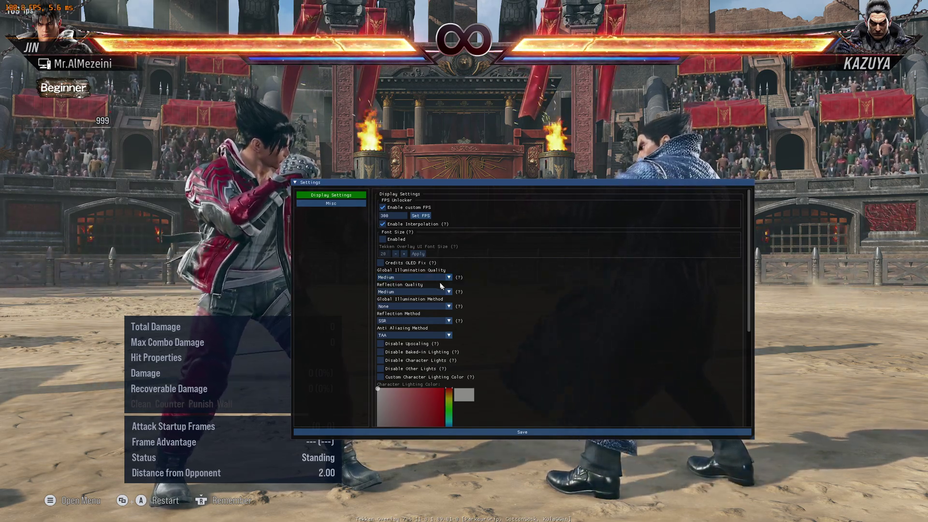
pyautogui.moveTo(488, 180); pyautogui.dragTo(533, 135)
pyautogui.scroll(-5, 542, 232)
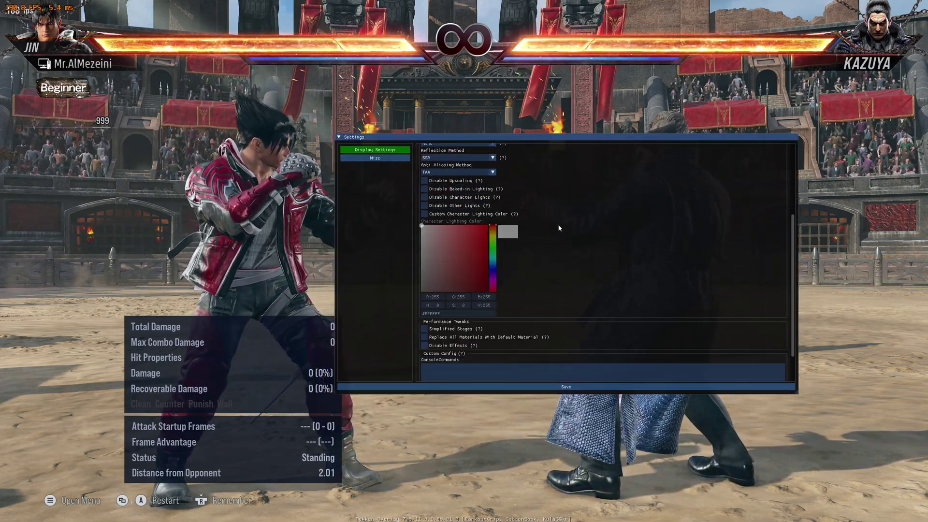
pyautogui.scroll(4, 561, 225)
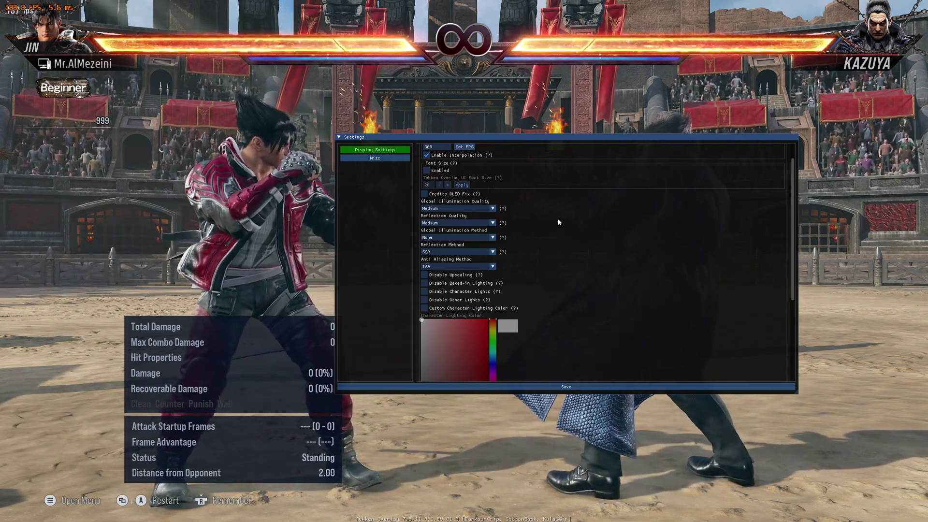
pyautogui.scroll(1, 531, 219)
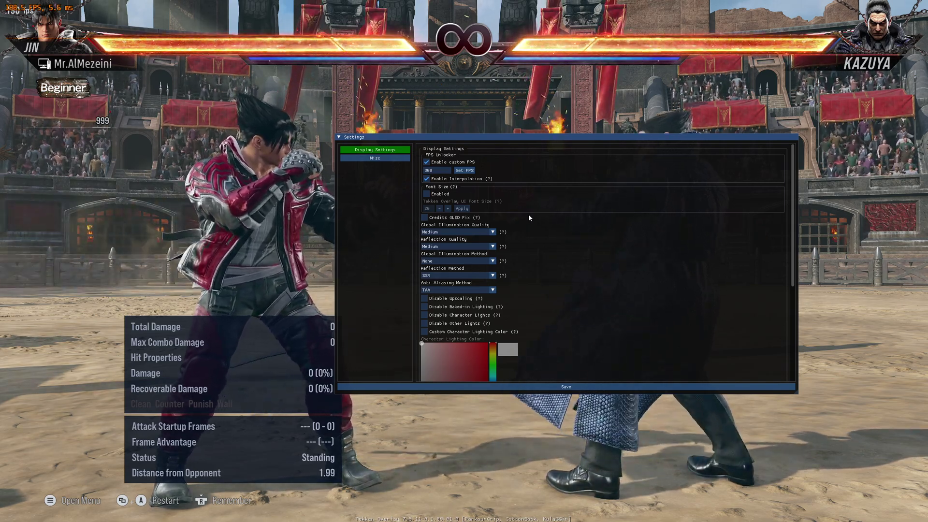
pyautogui.moveTo(487, 324)
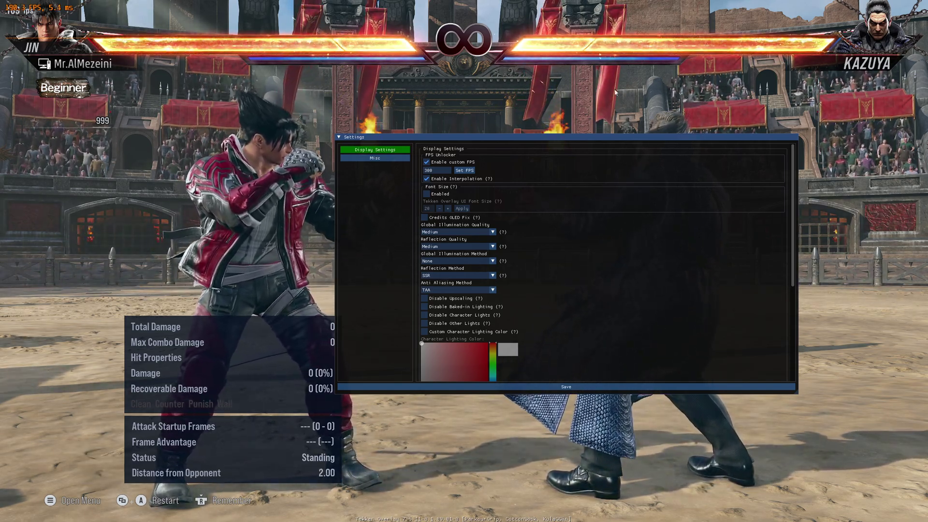
# - Move the overlay's Settings window up beside Jin's health bar and collapse it so both fighters are unobstructed
pyautogui.moveTo(534, 137); pyautogui.dragTo(665, 179)
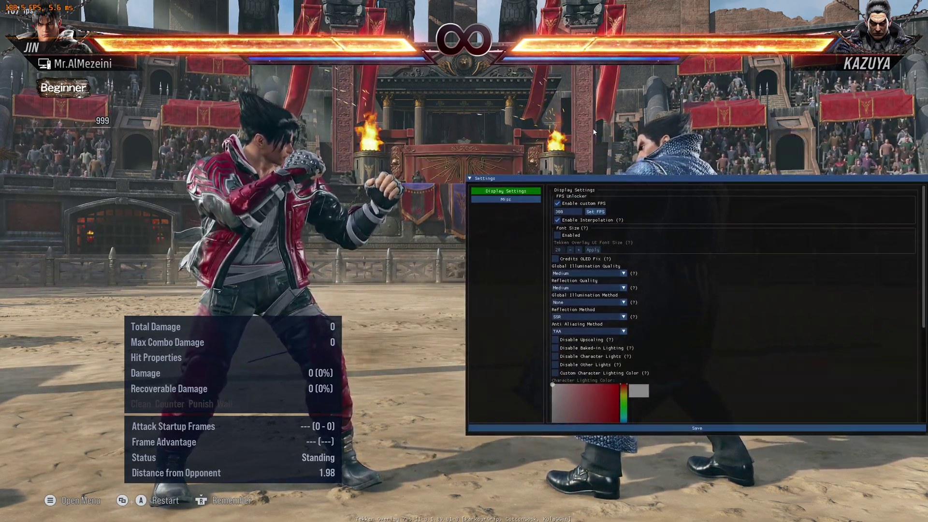
pyautogui.moveTo(482, 180); pyautogui.dragTo(376, 33)
pyautogui.click(410, 194)
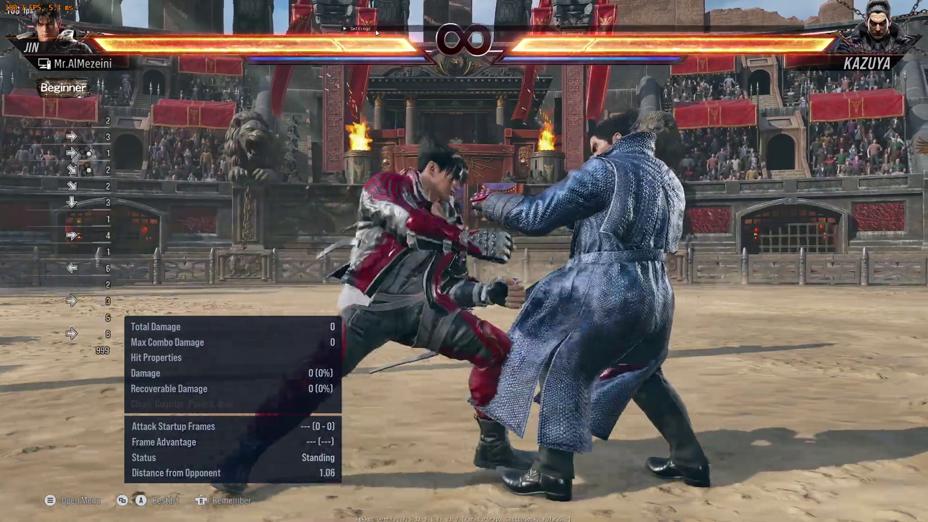